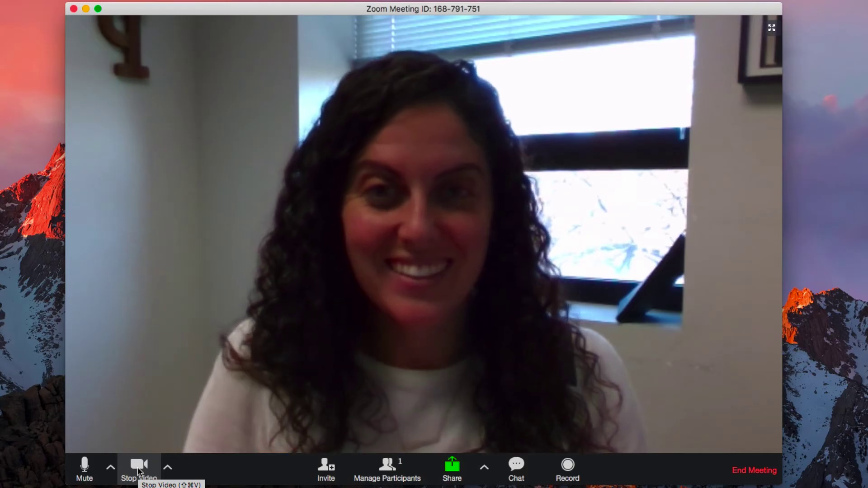
- Turn off the webcam video in the meeting and check which cameras are available
{"action": "left_click", "coordinate": [139, 471]}
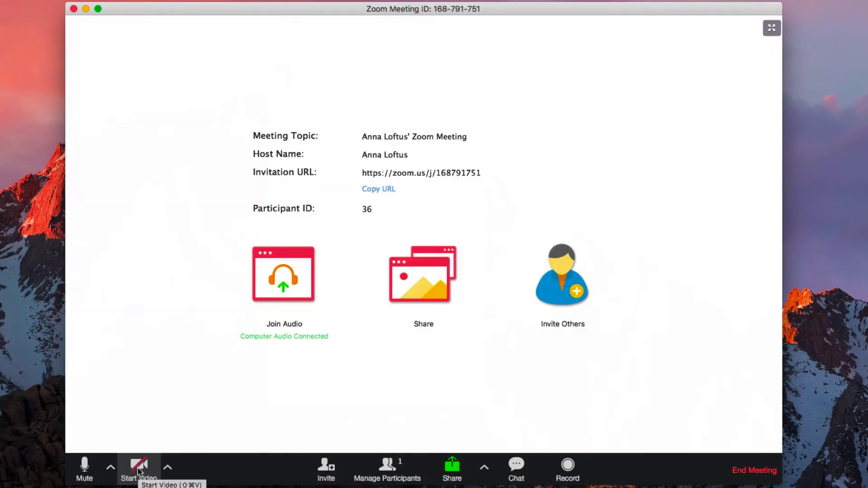
{"action": "left_click", "coordinate": [168, 469]}
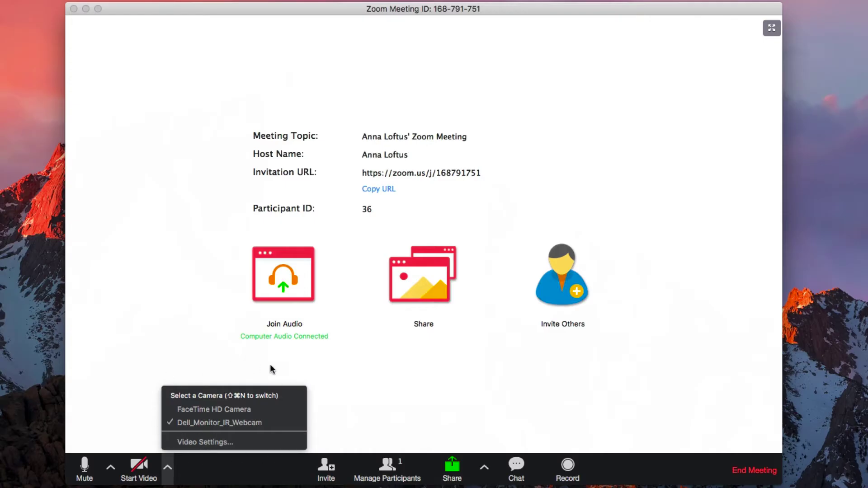
{"action": "left_click", "coordinate": [187, 478]}
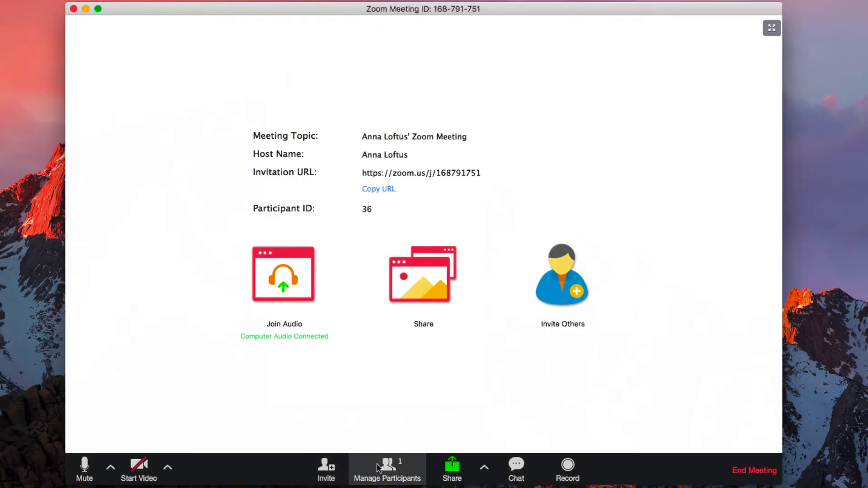
- Look over the screen-sharing sources without sharing any, and start recording the meeting
{"action": "left_click", "coordinate": [445, 468]}
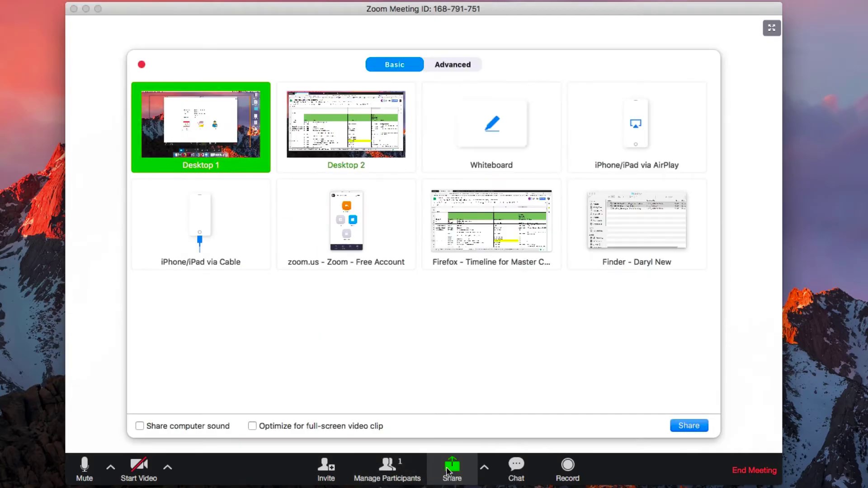
{"action": "left_click", "coordinate": [141, 65]}
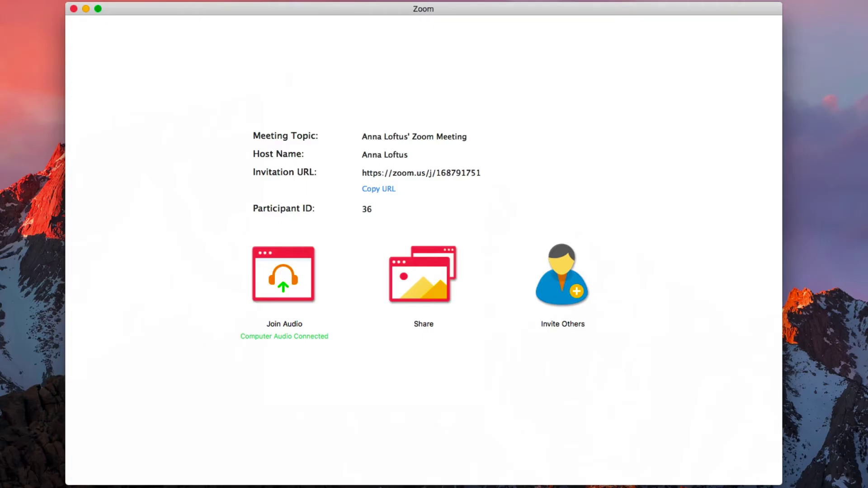
{"action": "mouse_move", "coordinate": [567, 468]}
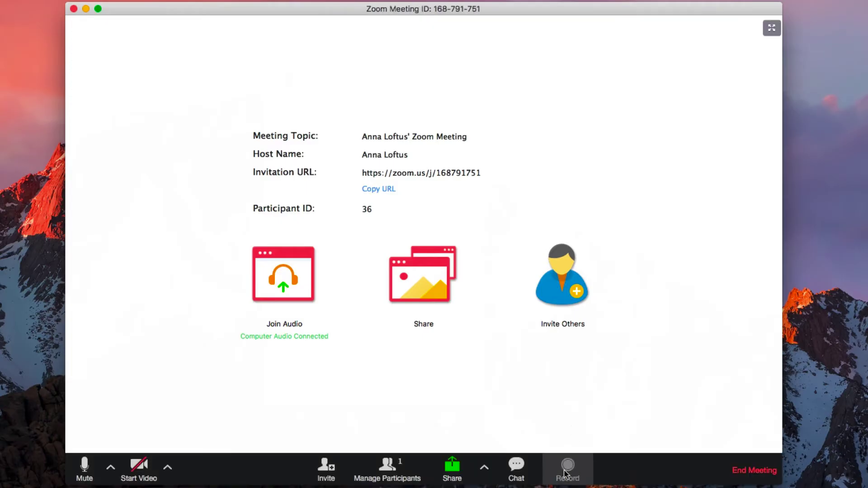
{"action": "left_click", "coordinate": [565, 474]}
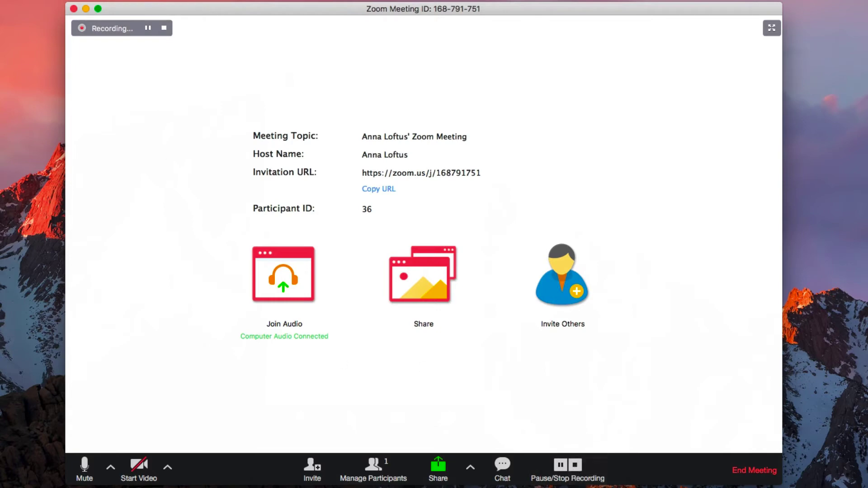
- Turn the webcam video on briefly during the recording and switch it off again
{"action": "left_click", "coordinate": [141, 476]}
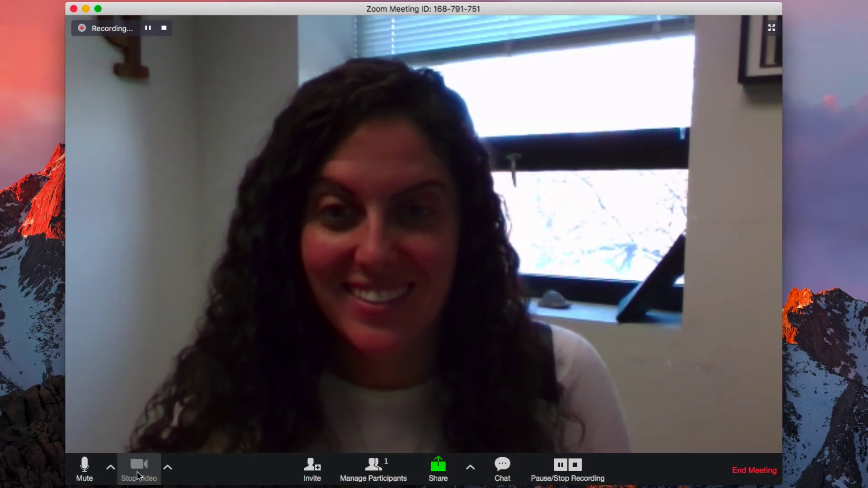
{"action": "left_click", "coordinate": [138, 475]}
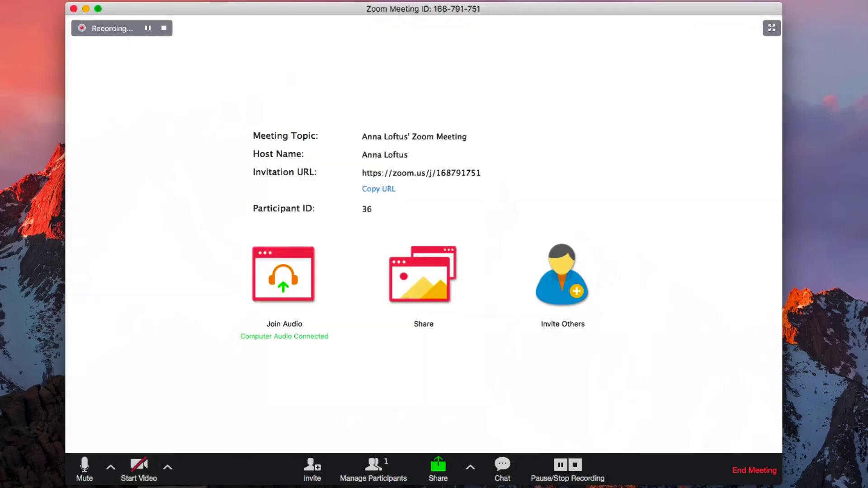
- Share the Microsoft PowerPoint - #2.1 window in the recorded meeting
{"action": "mouse_move", "coordinate": [269, 470]}
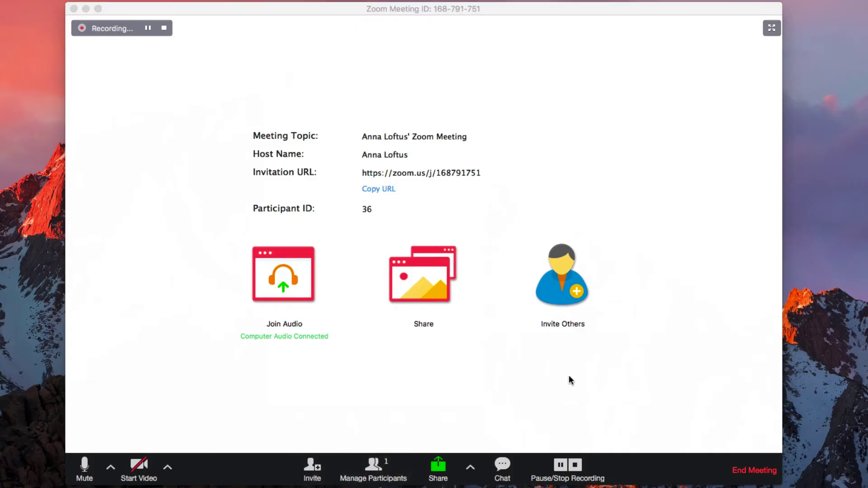
{"action": "left_click", "coordinate": [438, 468]}
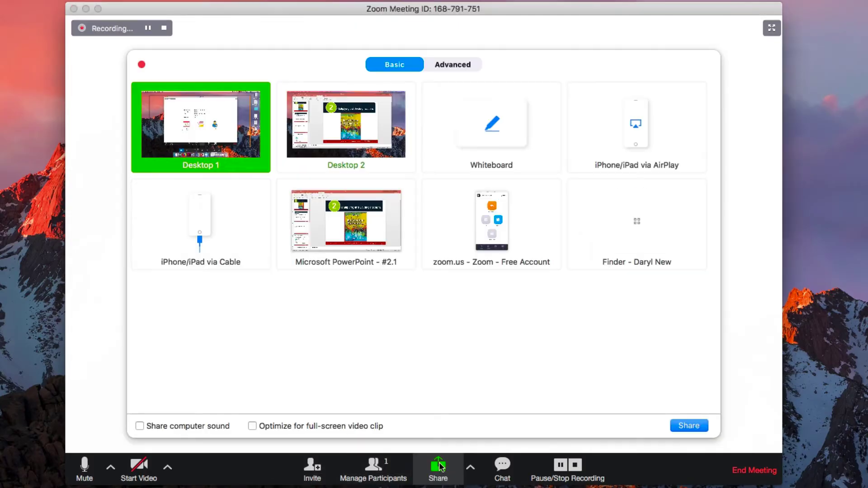
{"action": "left_click", "coordinate": [378, 259]}
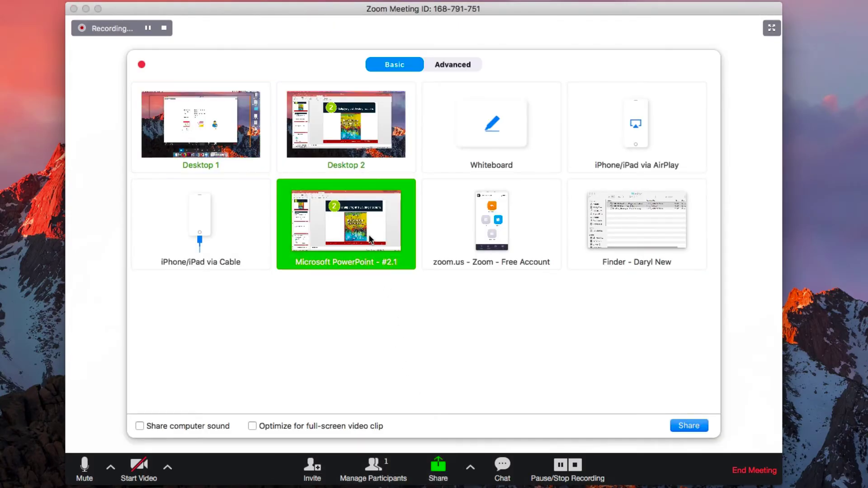
{"action": "left_click", "coordinate": [689, 426]}
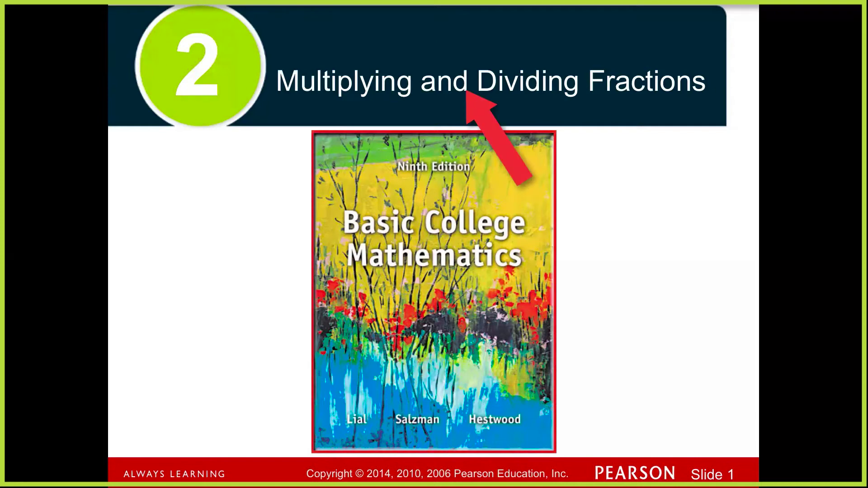
- Advance the shared slideshow from the title slide through the Basics of Fractions slides
{"action": "key", "text": "Right"}
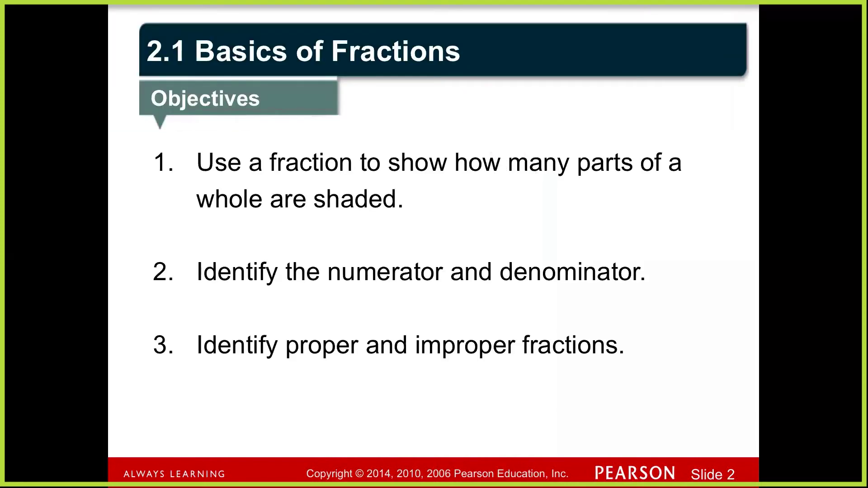
{"action": "key", "text": "Right"}
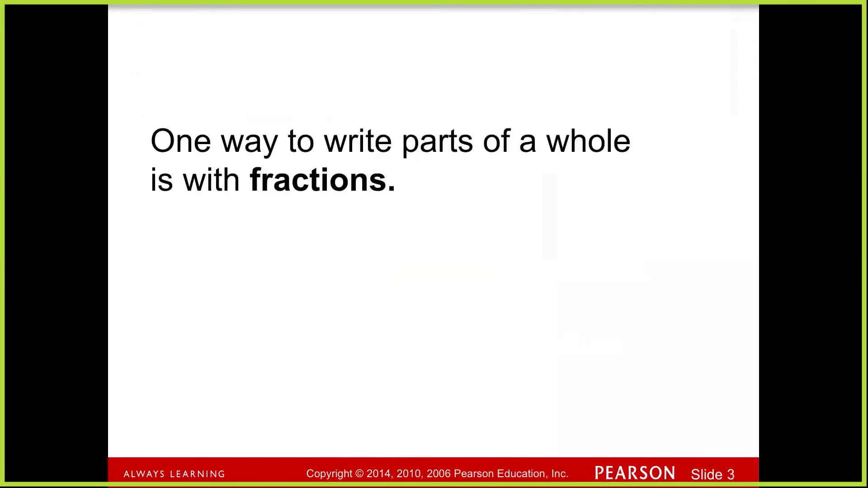
{"action": "key", "text": "Right"}
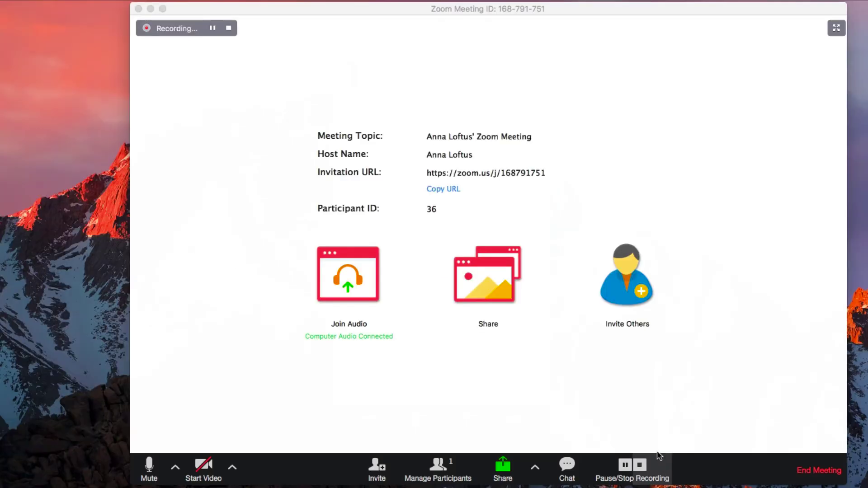
- Stop the recording and end the meeting for all participants
{"action": "left_click", "coordinate": [640, 469]}
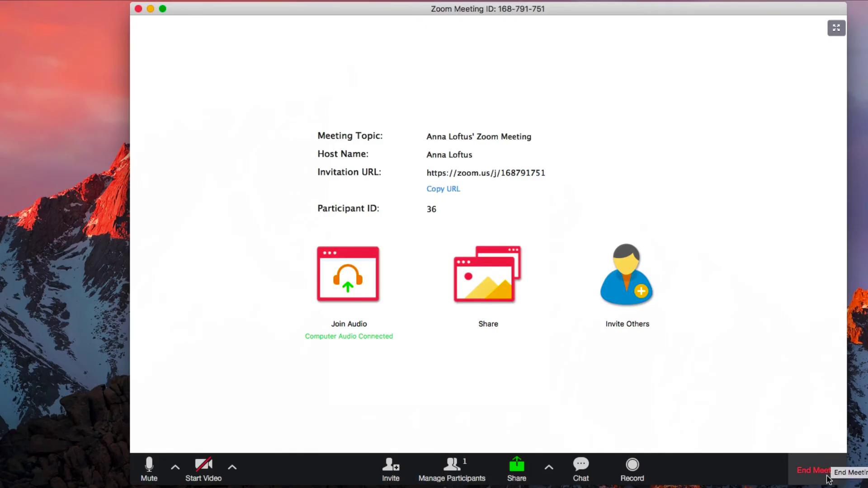
{"action": "left_click", "coordinate": [814, 471]}
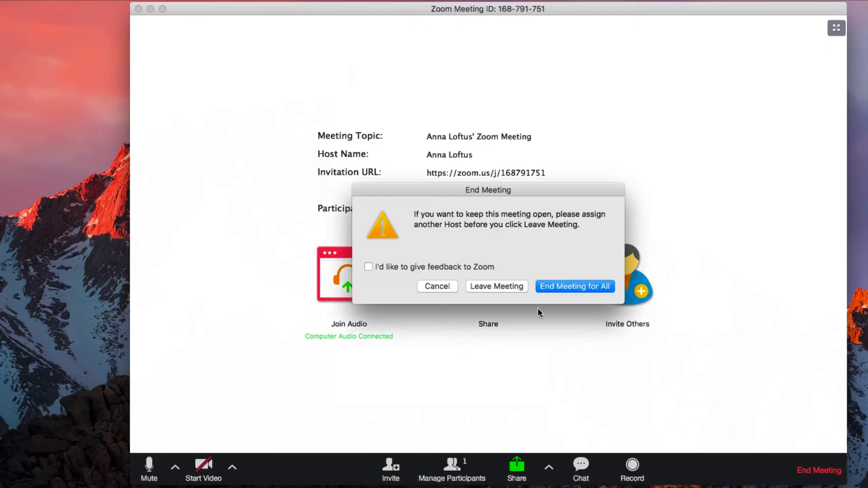
{"action": "left_click", "coordinate": [577, 290]}
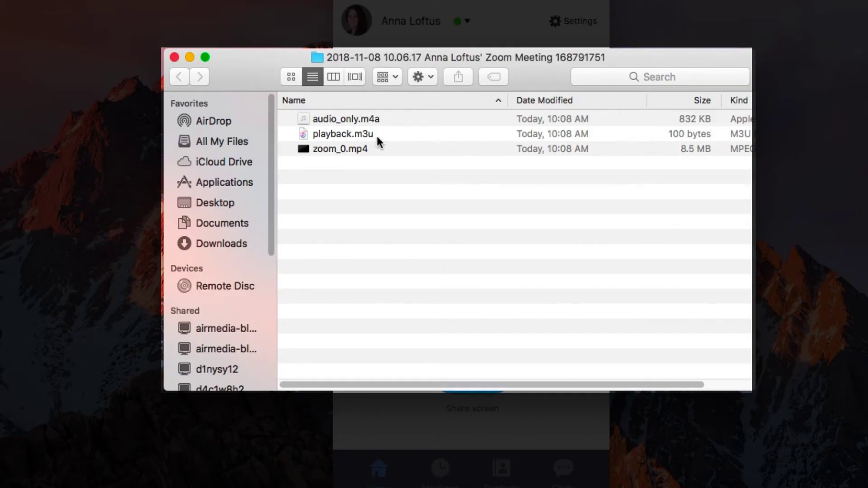
- Select the zoom_0.mp4 video among the files in the meeting's recording folder
{"action": "left_click", "coordinate": [383, 120]}
{"action": "key", "text": "Down"}
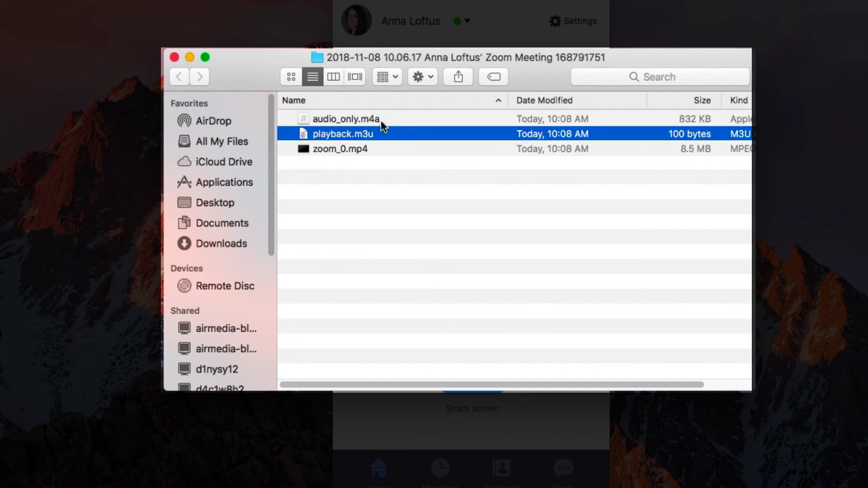
{"action": "key", "text": "Down"}
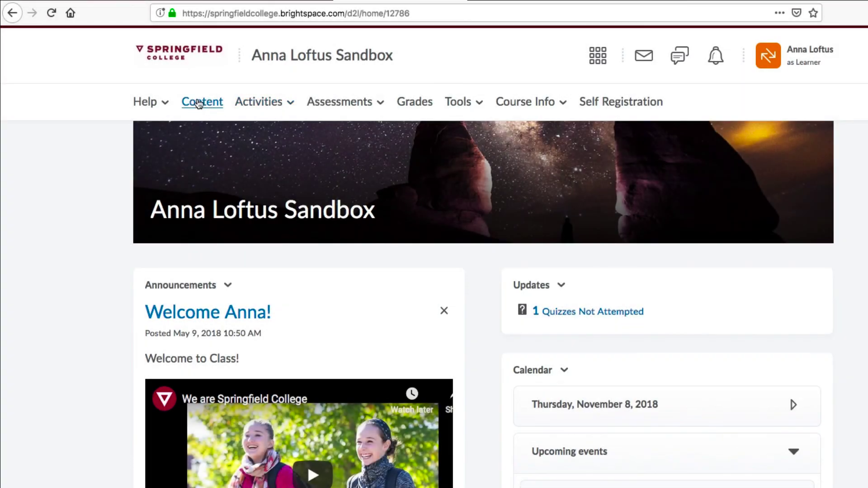
- In the Brightspace course content, open the Recording of PowerPoint Presentation assignment under Week 4
{"action": "left_click", "coordinate": [199, 104]}
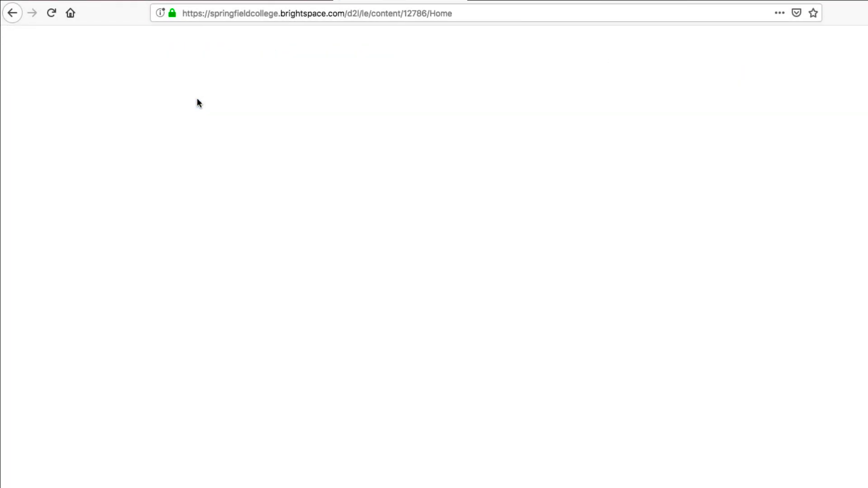
{"action": "scroll", "coordinate": [194, 227], "scroll_direction": "down", "scroll_amount": 1}
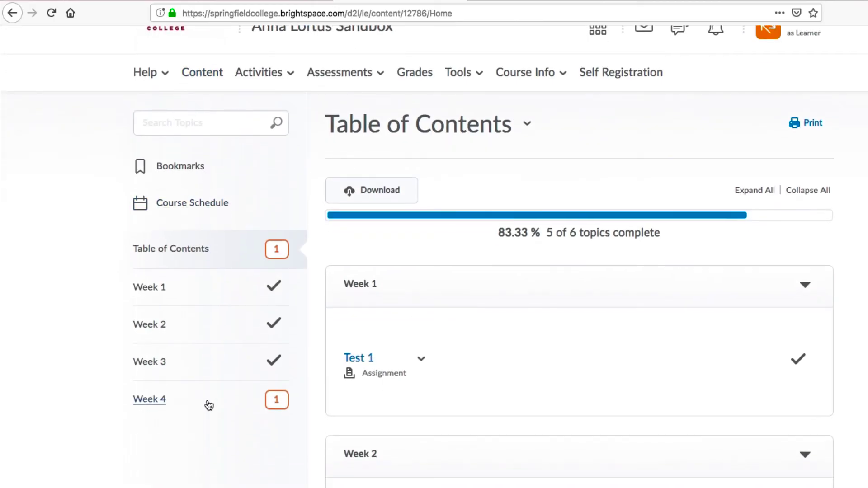
{"action": "left_click", "coordinate": [209, 408]}
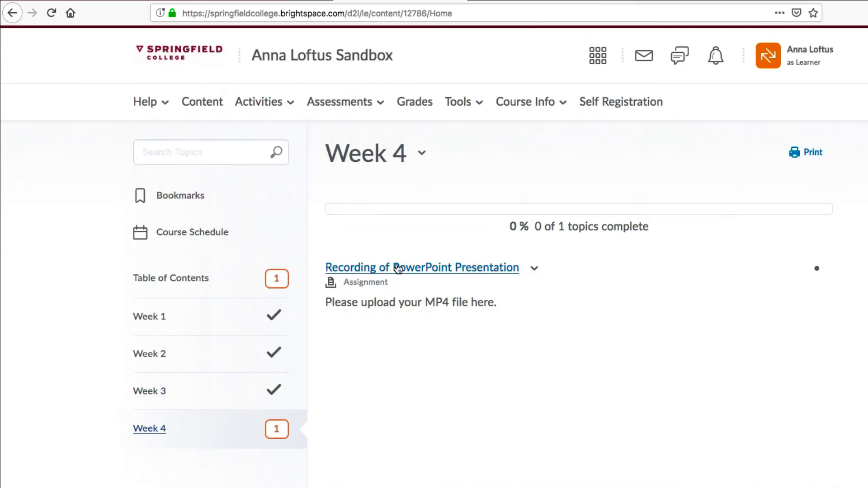
{"action": "left_click", "coordinate": [468, 268]}
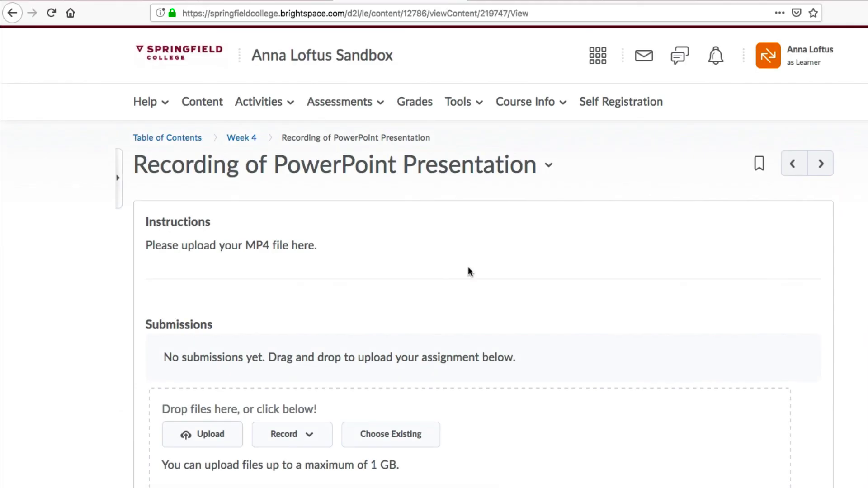
- Upload zoom_0.mp4 from the Desktop to the assignment's submission area
{"action": "scroll", "coordinate": [468, 267], "scroll_direction": "down", "scroll_amount": 1}
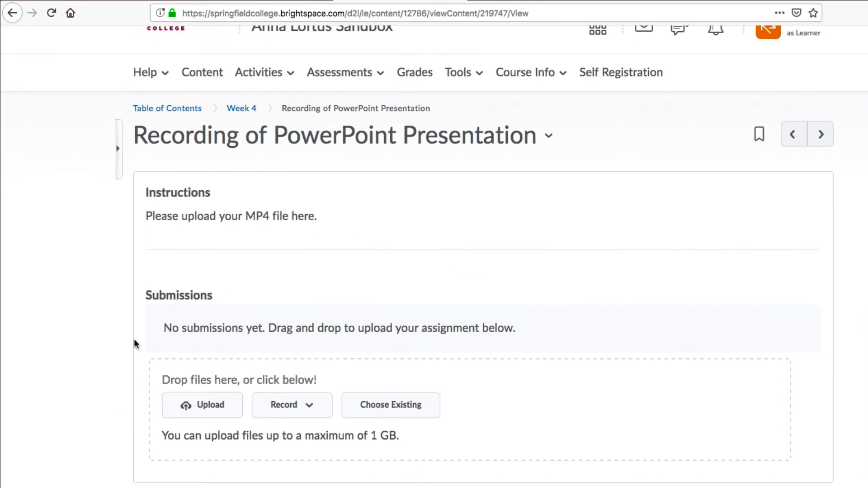
{"action": "left_click", "coordinate": [200, 407]}
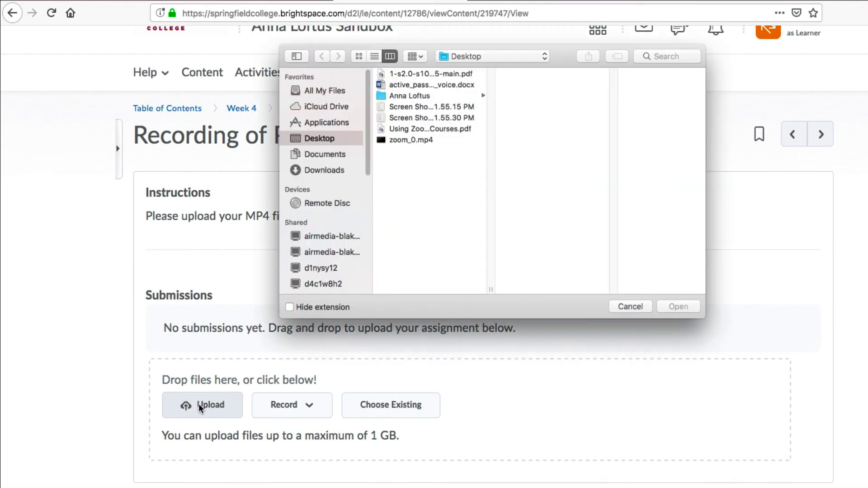
{"action": "left_click", "coordinate": [421, 140]}
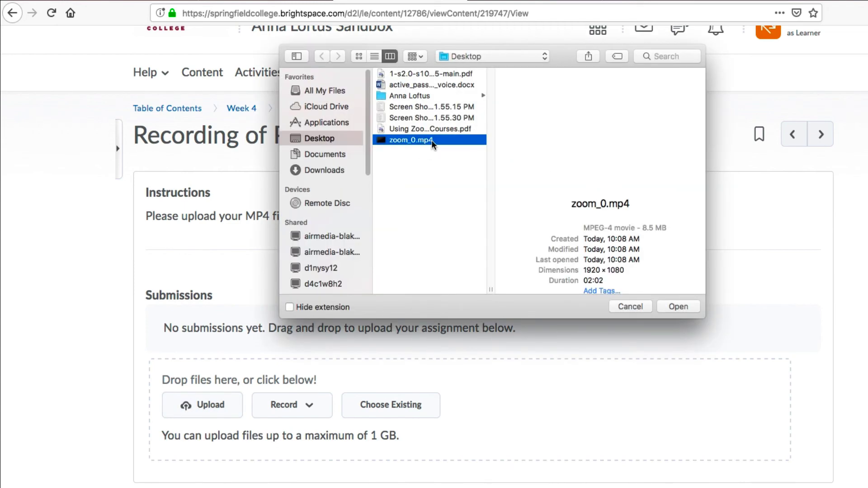
{"action": "left_click", "coordinate": [685, 311]}
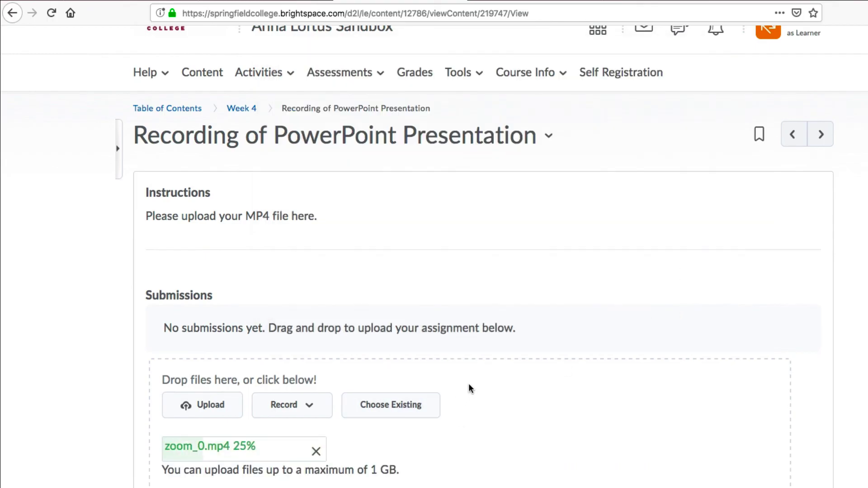
{"action": "scroll", "coordinate": [469, 390], "scroll_direction": "down", "scroll_amount": 1}
{"action": "scroll", "coordinate": [468, 385], "scroll_direction": "down", "scroll_amount": 3}
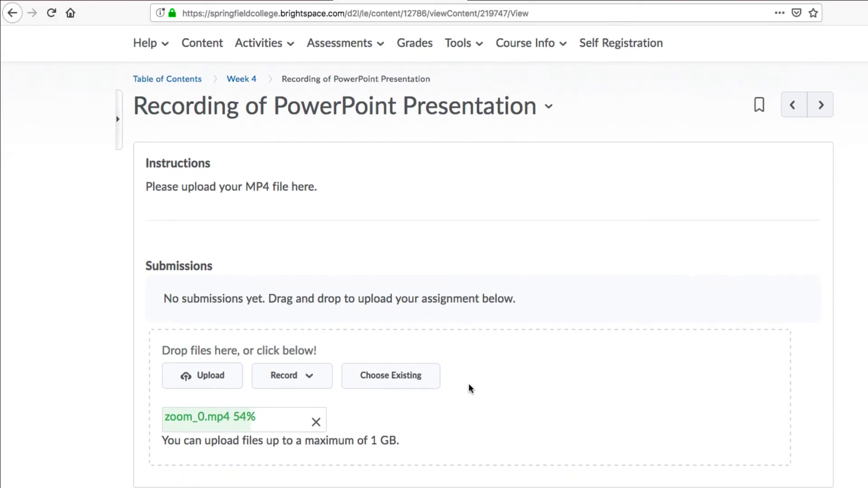
{"action": "scroll", "coordinate": [468, 385], "scroll_direction": "down", "scroll_amount": 1}
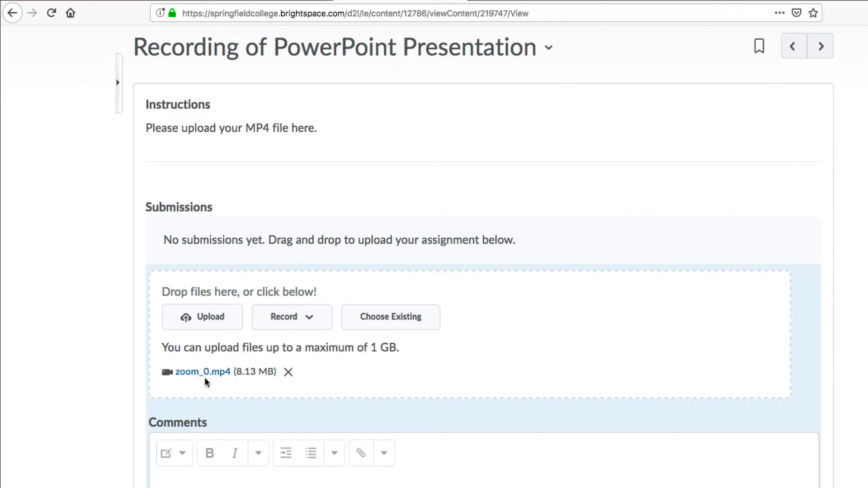
- Add the comment "Here is my video presentation." and submit the assignment
{"action": "scroll", "coordinate": [206, 382], "scroll_direction": "down", "scroll_amount": 6}
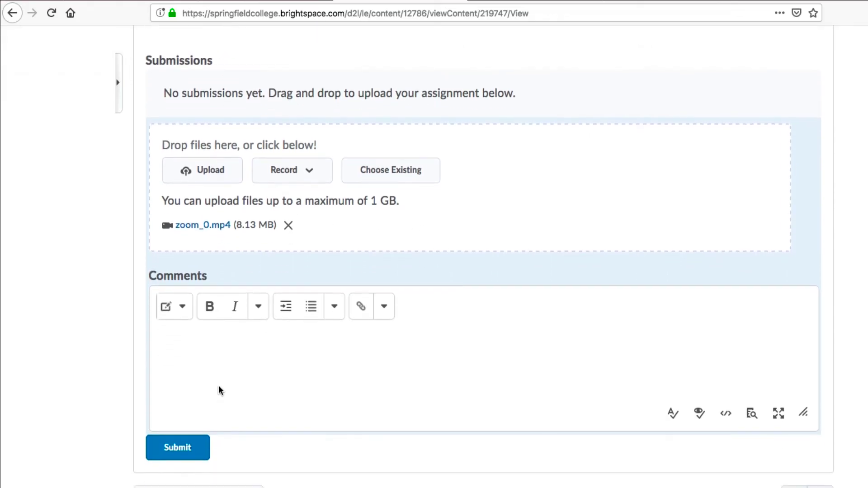
{"action": "left_click", "coordinate": [222, 375]}
{"action": "type", "text": "Here is my video pres"}
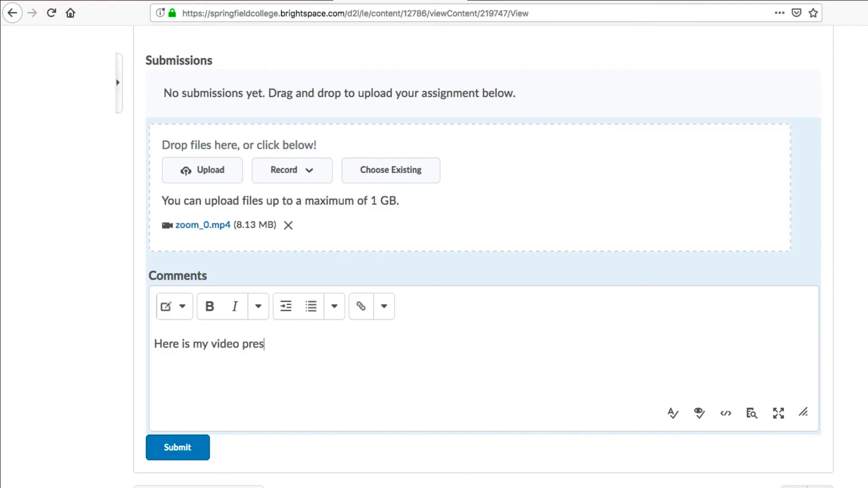
{"action": "type", "text": "entation."}
{"action": "left_click", "coordinate": [190, 455]}
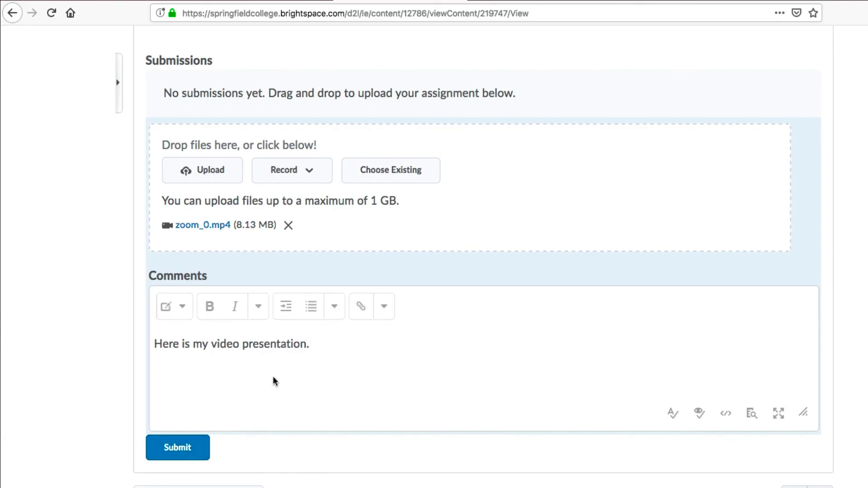
{"action": "scroll", "coordinate": [327, 355], "scroll_direction": "up", "scroll_amount": 2}
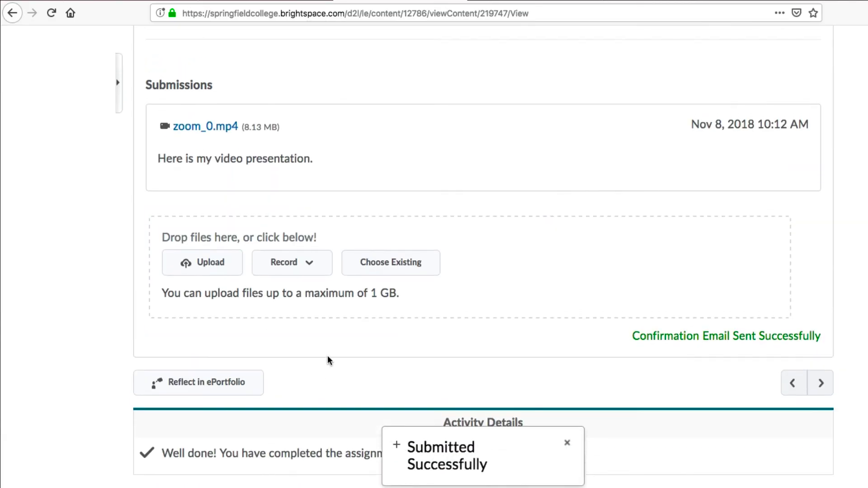
{"action": "scroll", "coordinate": [328, 357], "scroll_direction": "up", "scroll_amount": 5}
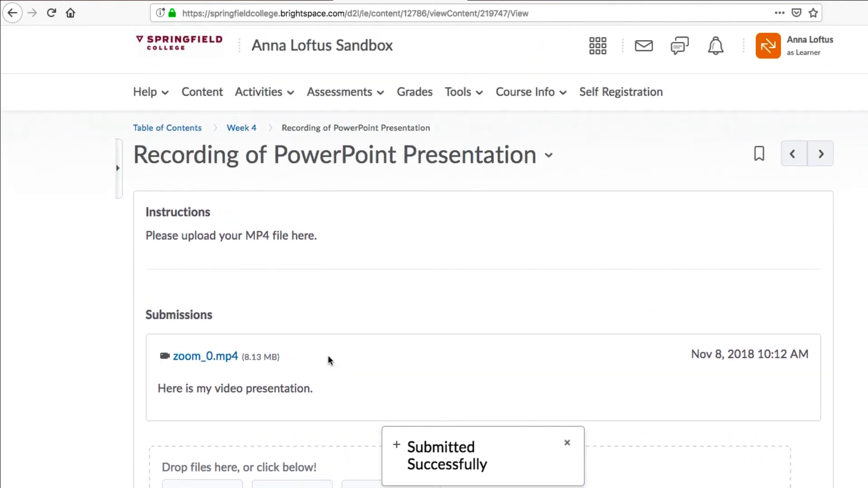